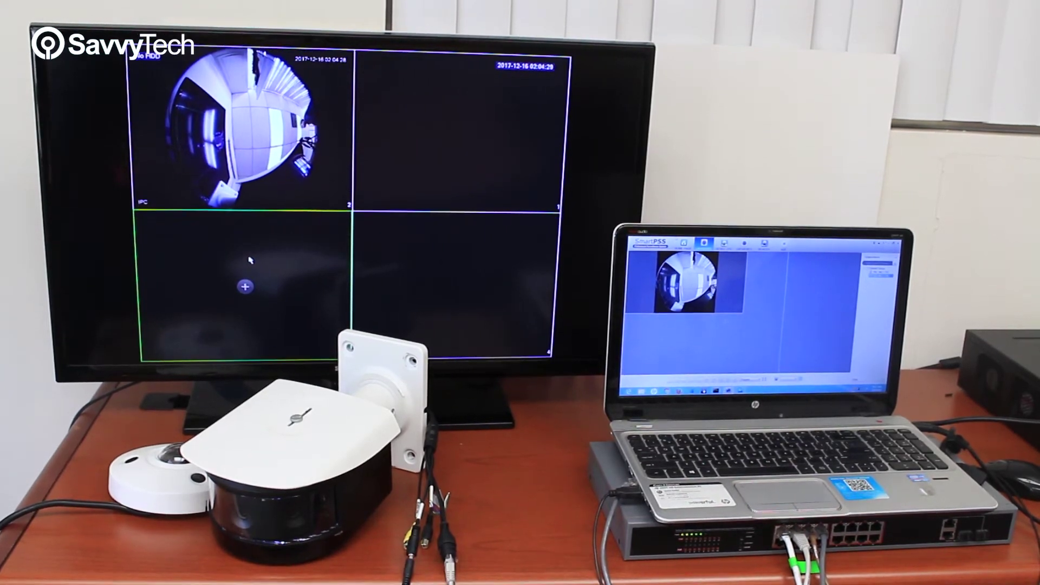
# - Open the NVR main menu from the live view's right-click list
pyautogui.rightClick(265, 236)
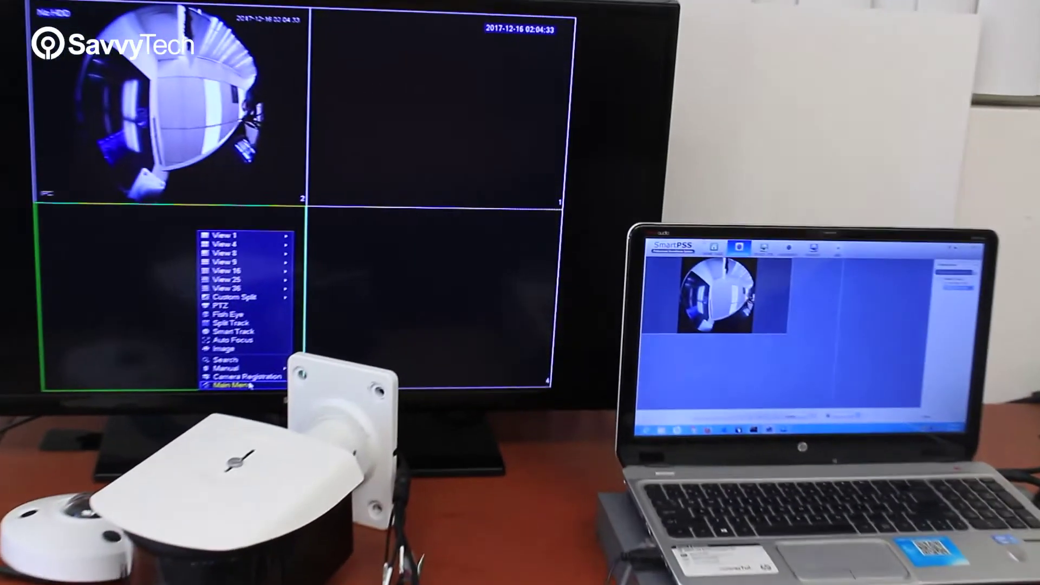
pyautogui.click(317, 352)
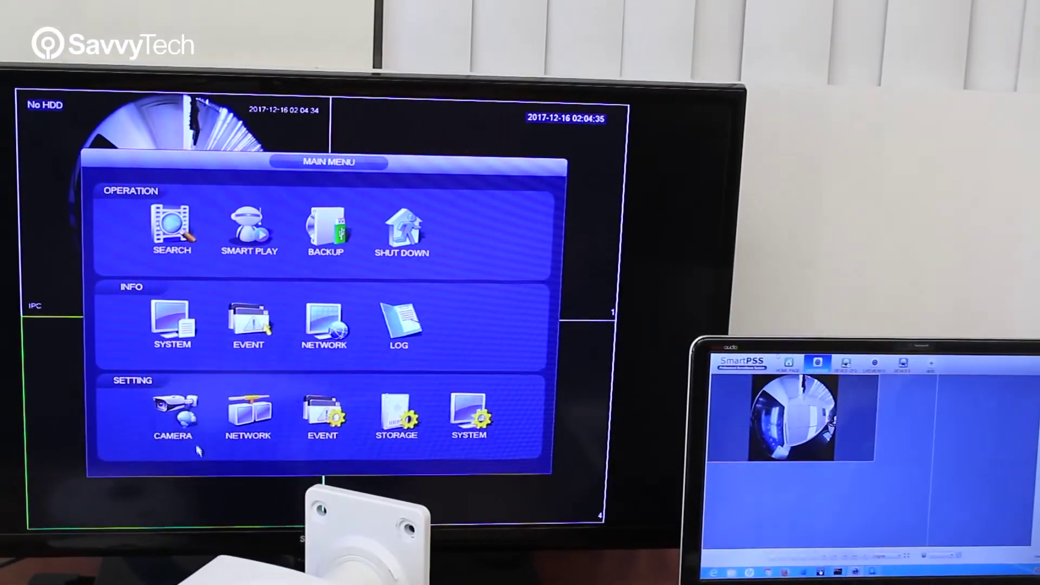
# - Confirm camera 192.168.1.109 on channel 2 in Camera Registration and return to live view
pyautogui.click(173, 416)
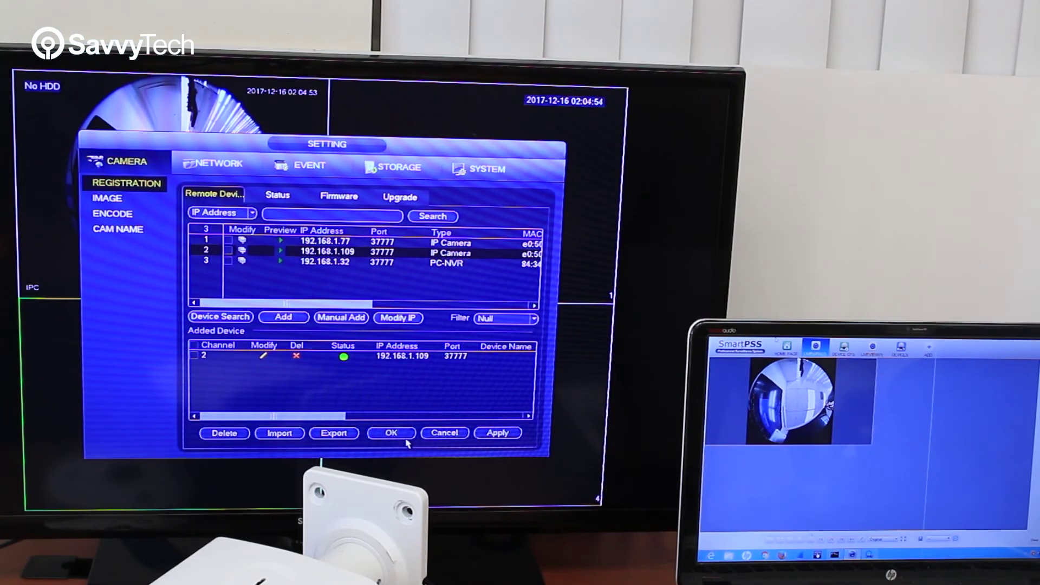
pyautogui.click(398, 433)
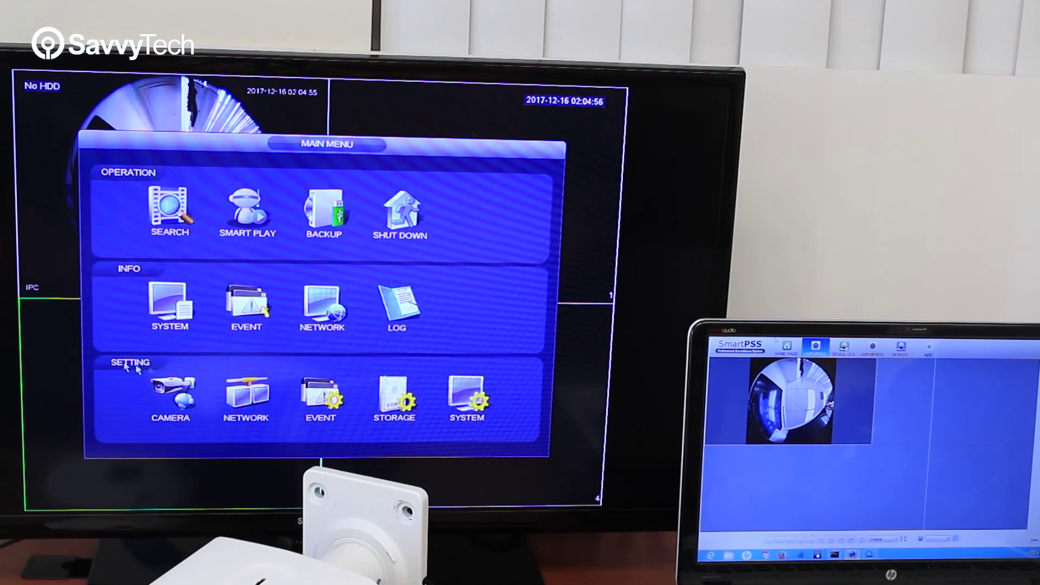
pyautogui.rightClick(163, 371)
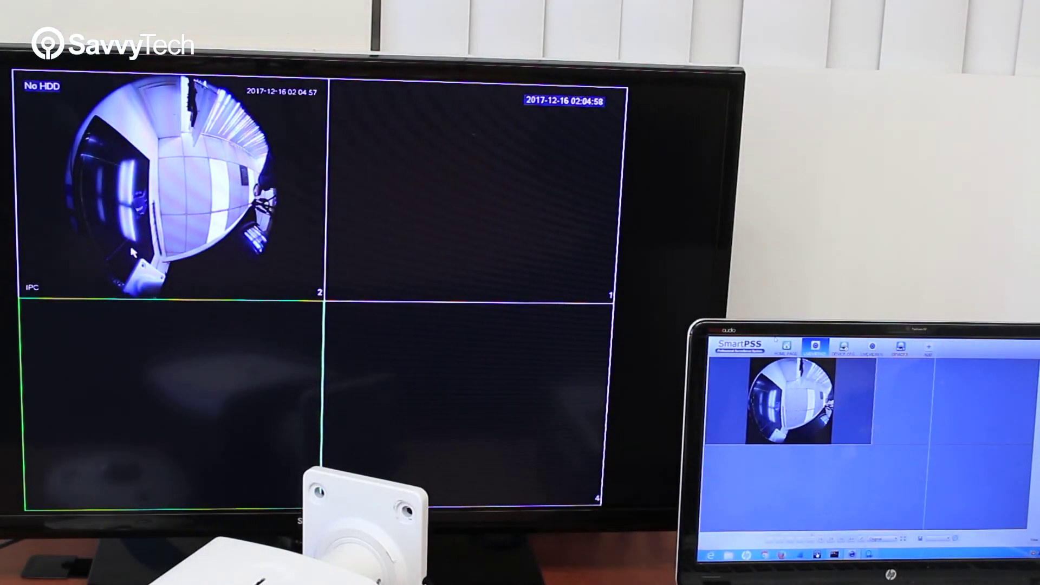